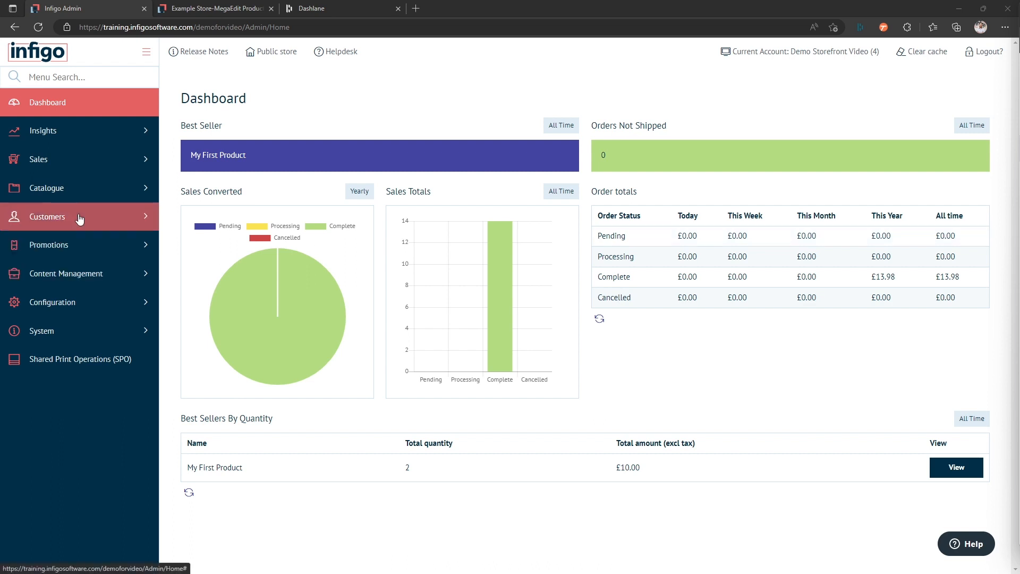
Open the MegaEdit output types in the catalogue's product types and start creating a new output type.
click(86, 195)
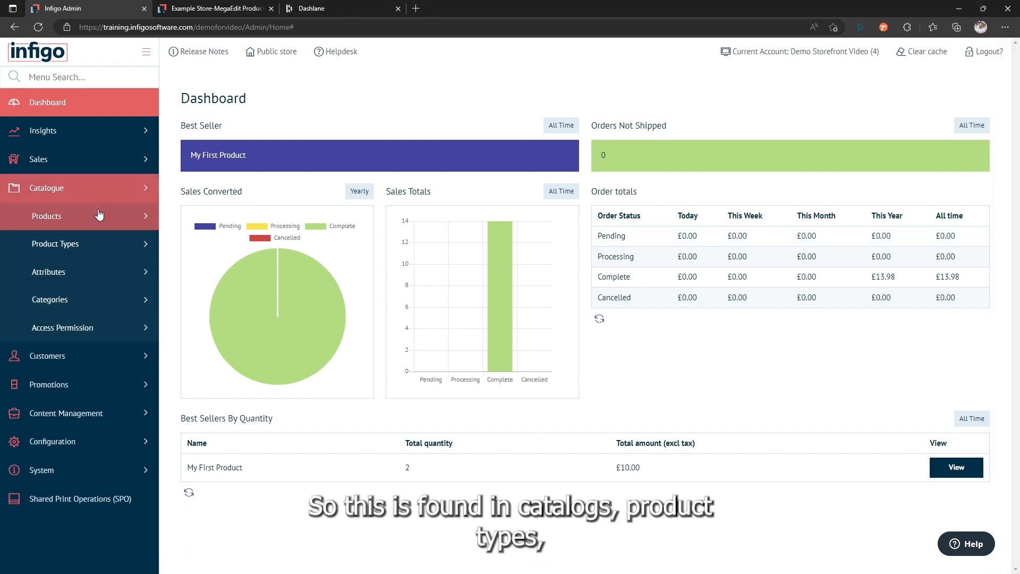
click(88, 248)
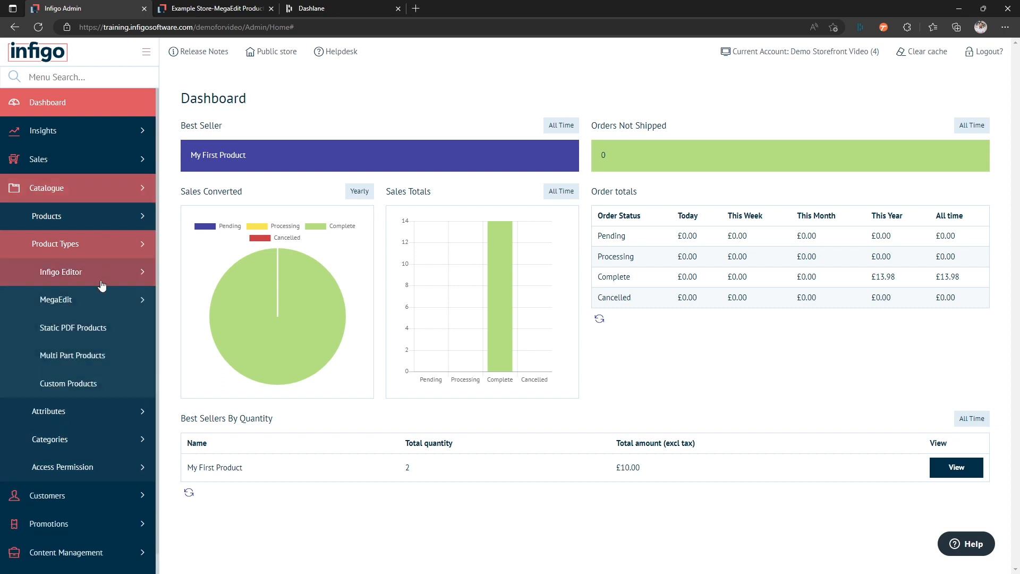
click(93, 300)
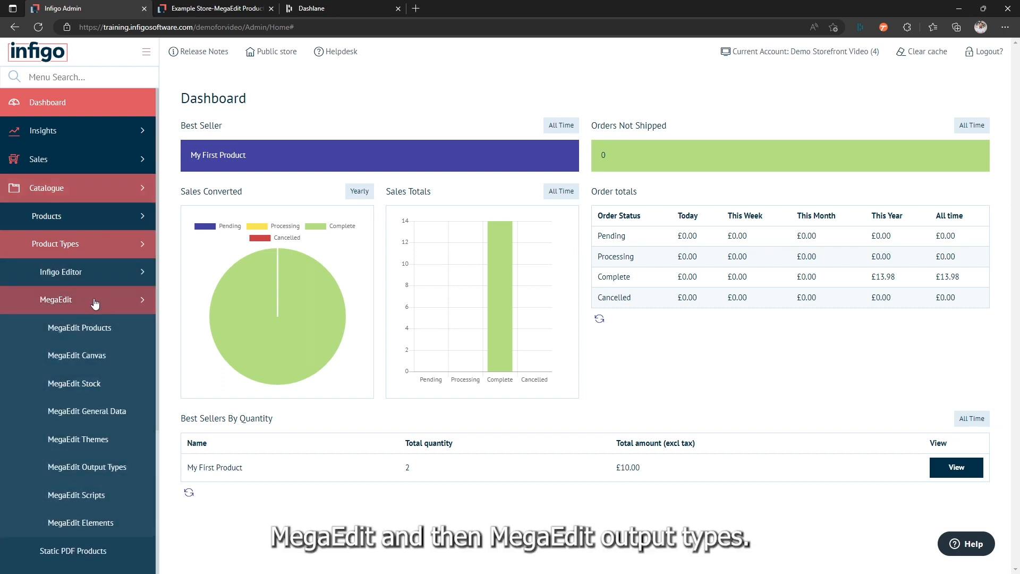
click(107, 469)
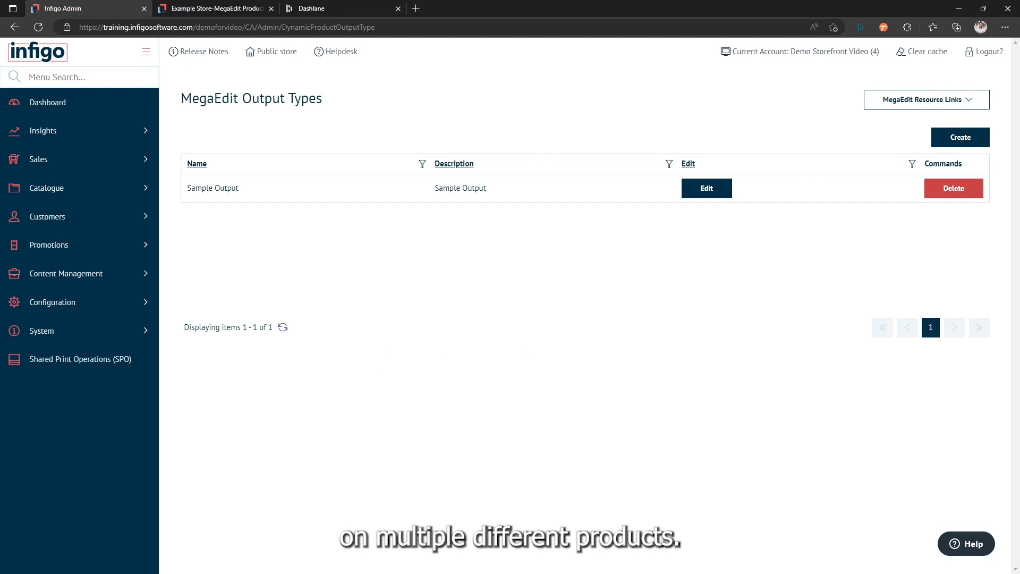
click(962, 139)
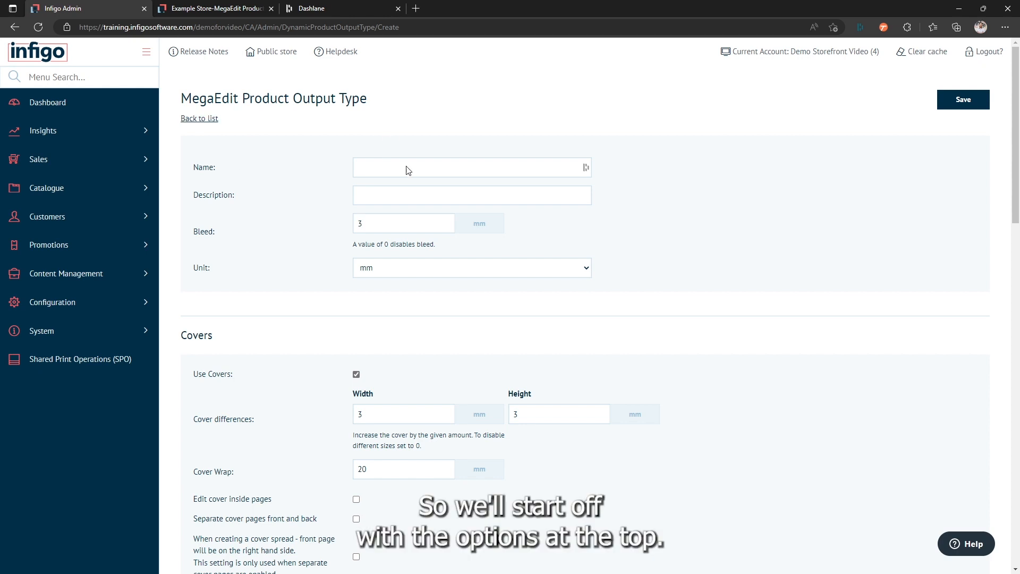
Name the output type "General Output Type" with the description "General", and check its bleed and unit options.
click(359, 167)
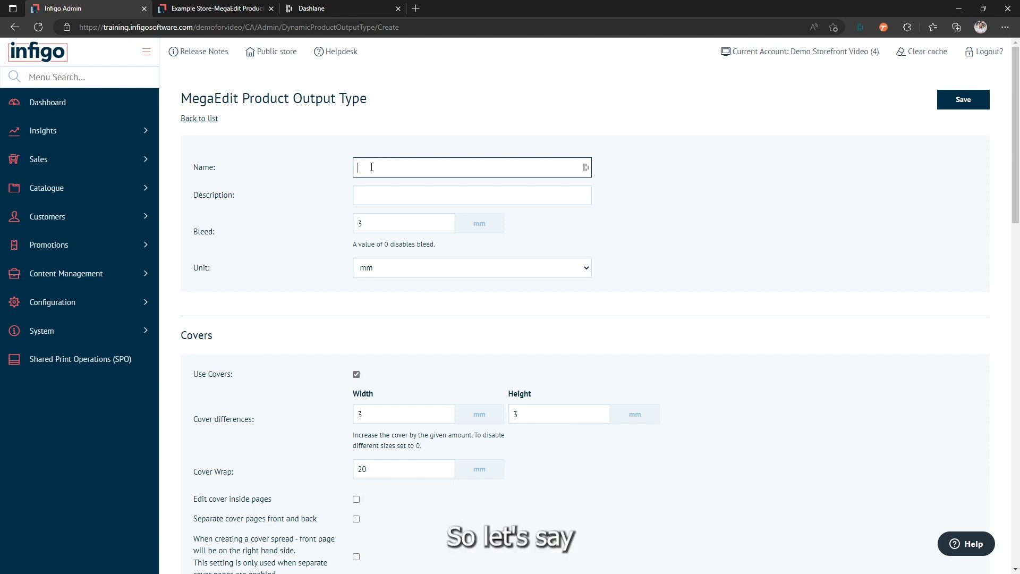
text(General )
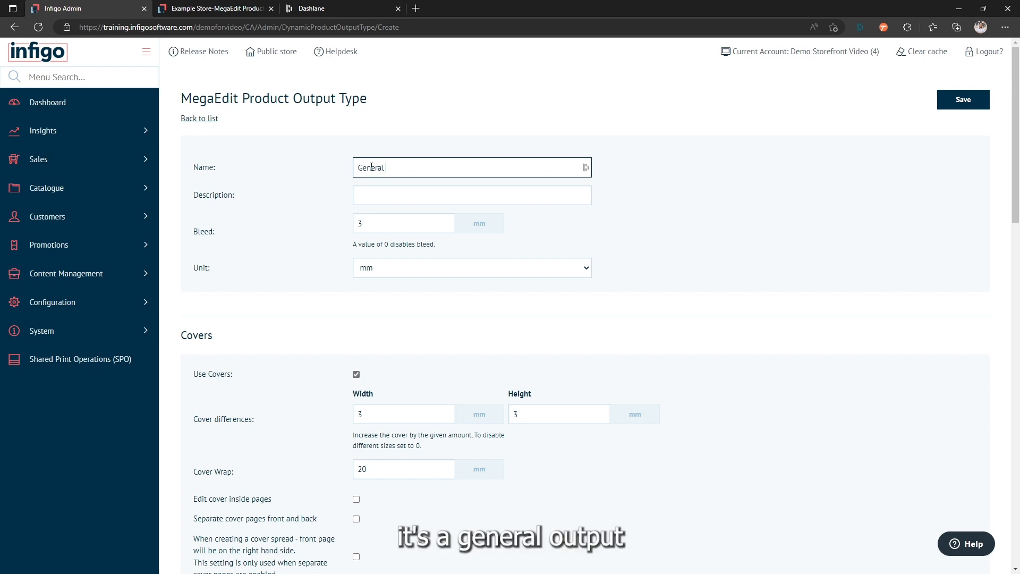
text(Output Type)
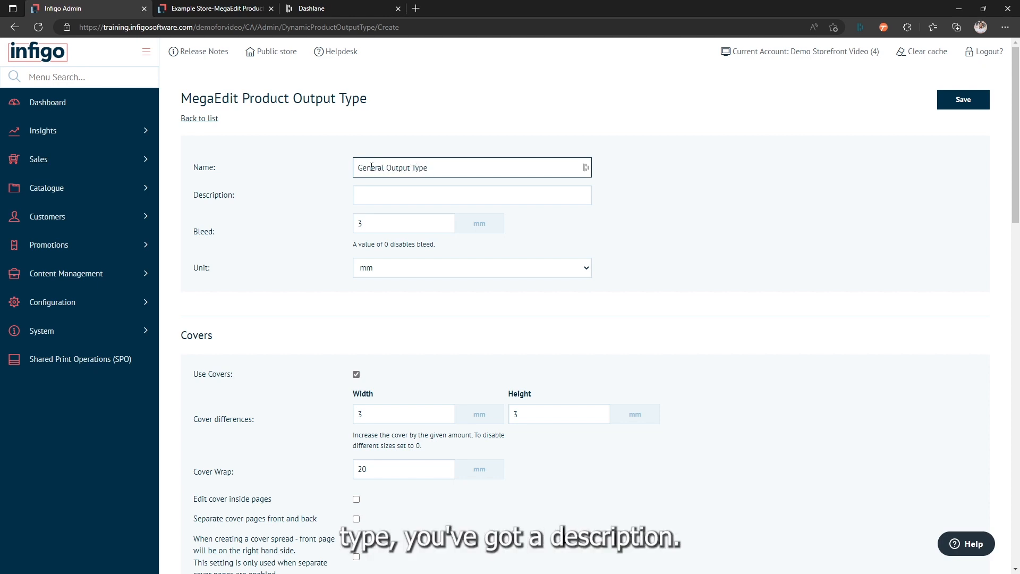
click(394, 197)
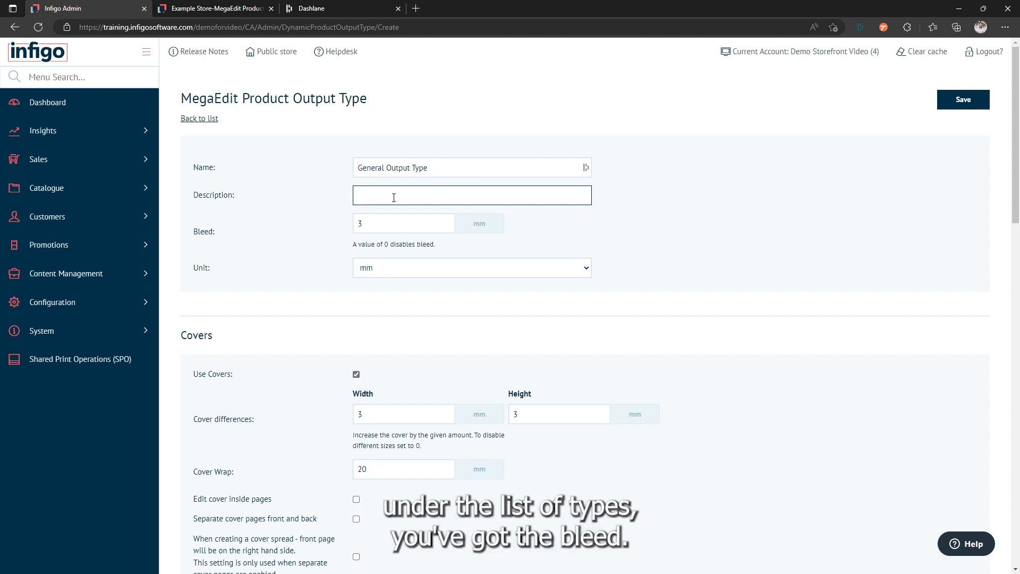
text(General)
click(386, 229)
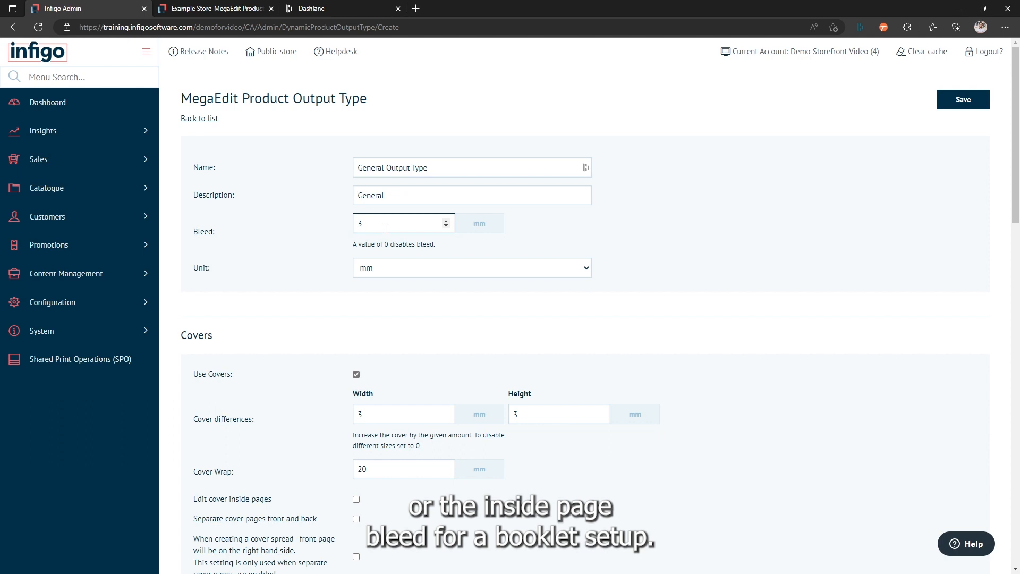
click(392, 268)
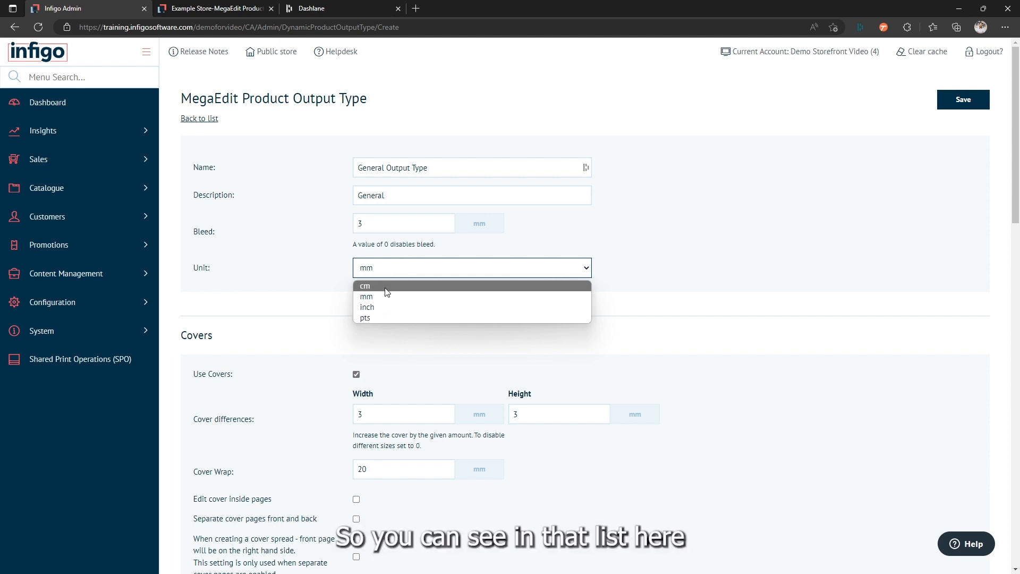
Check the cover wrap setting and turn off the use of covers for the output type.
scroll(387, 292, down, 3)
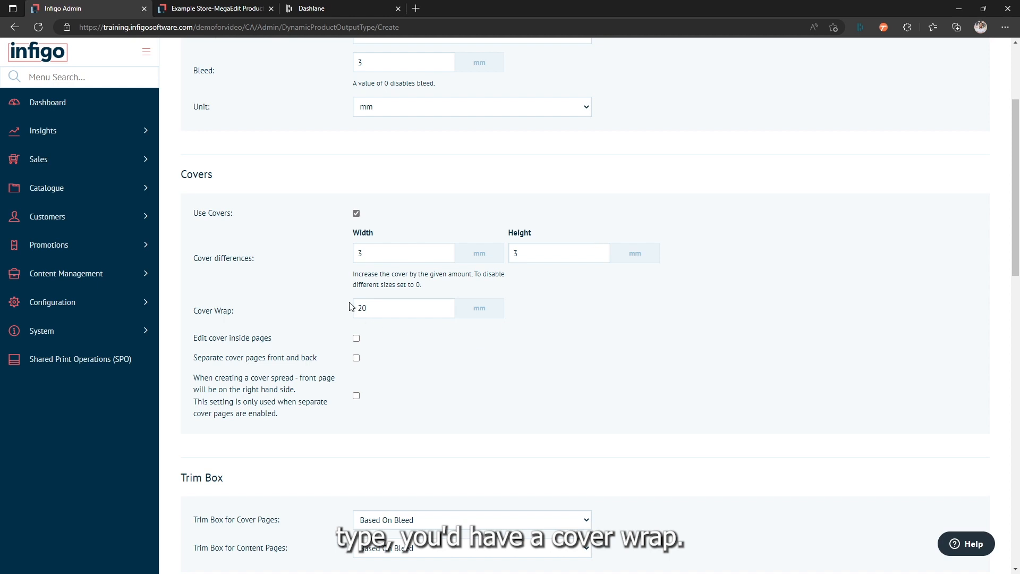
click(372, 310)
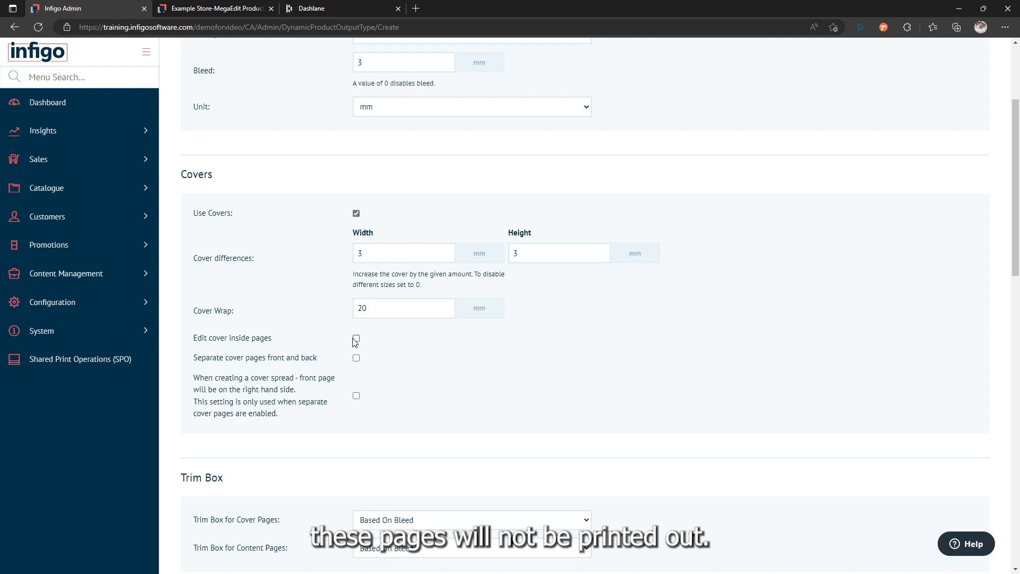
scroll(355, 341, down, 1)
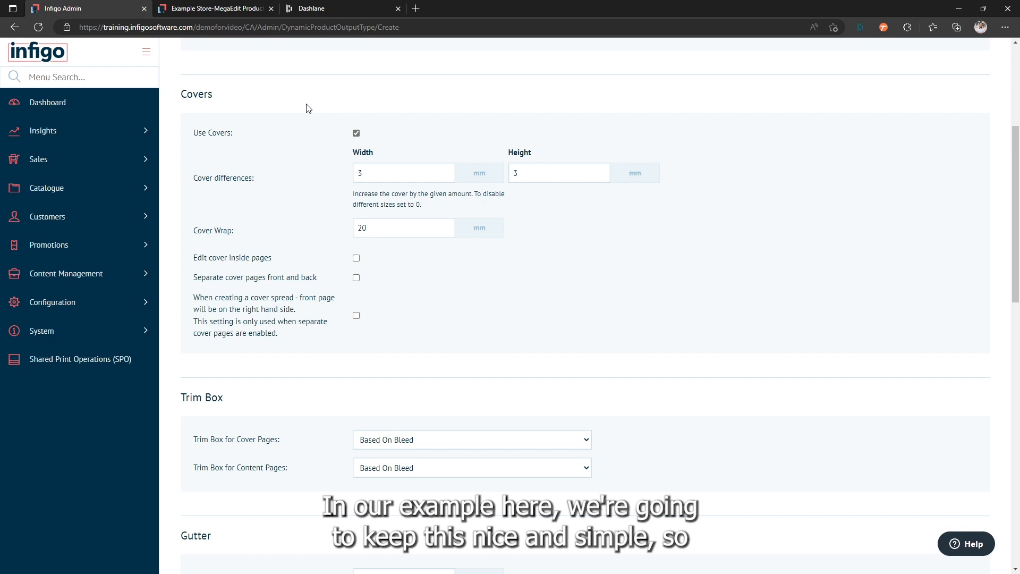
click(356, 134)
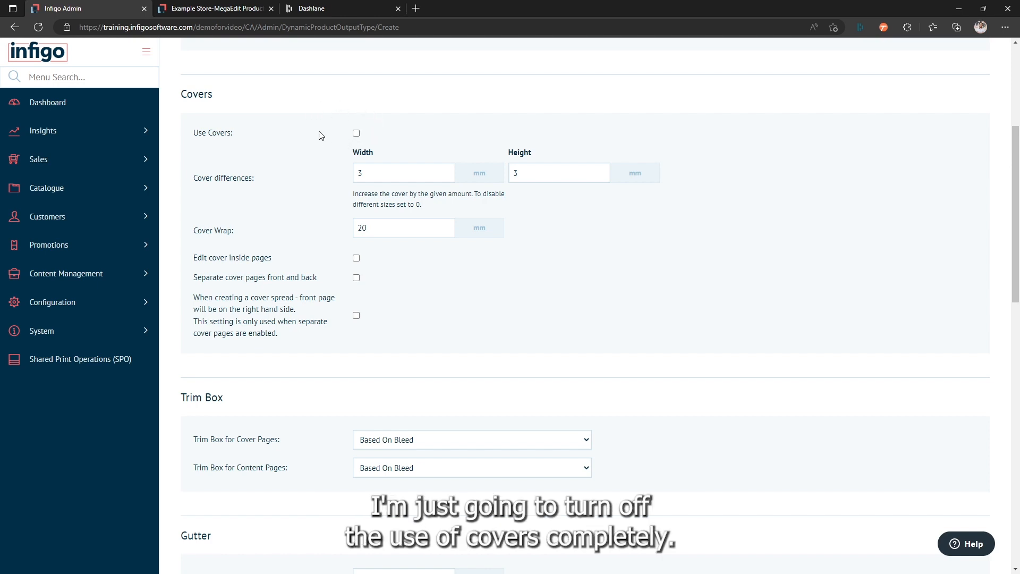
Review the trim box, gutter and spine settings of the output type.
scroll(320, 135, down, 5)
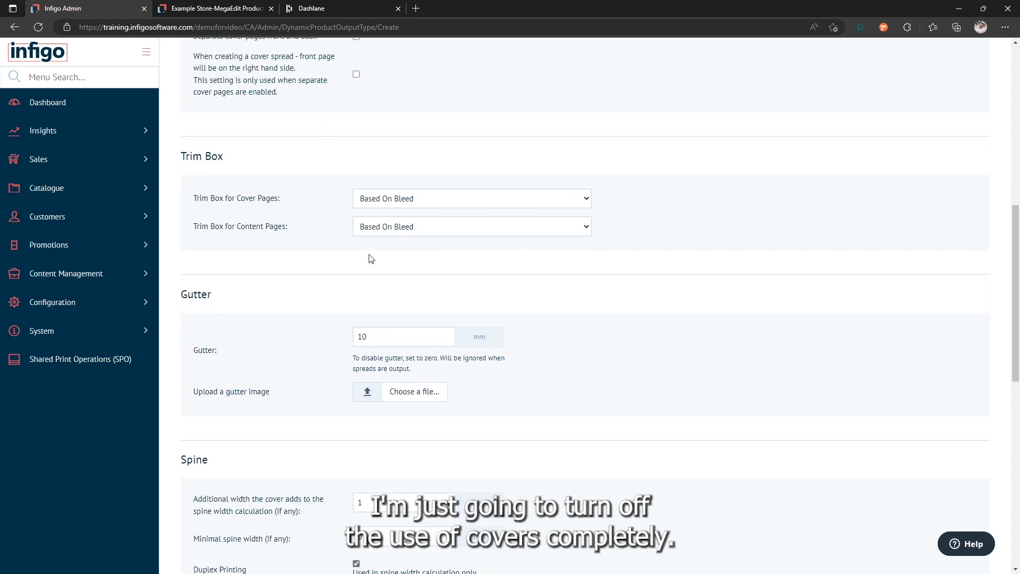
scroll(386, 276, down, 2)
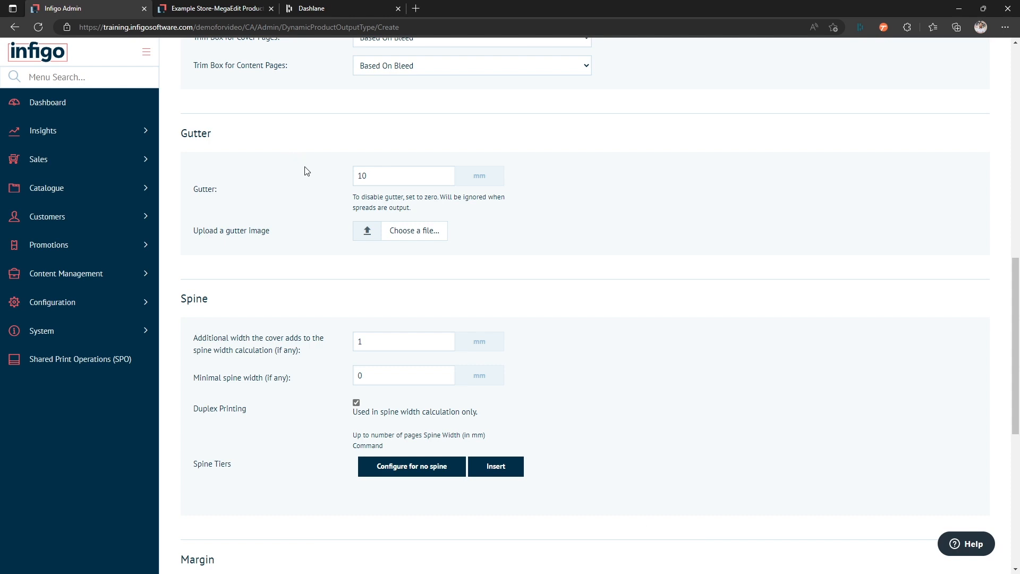
click(404, 176)
scroll(209, 258, down, 2)
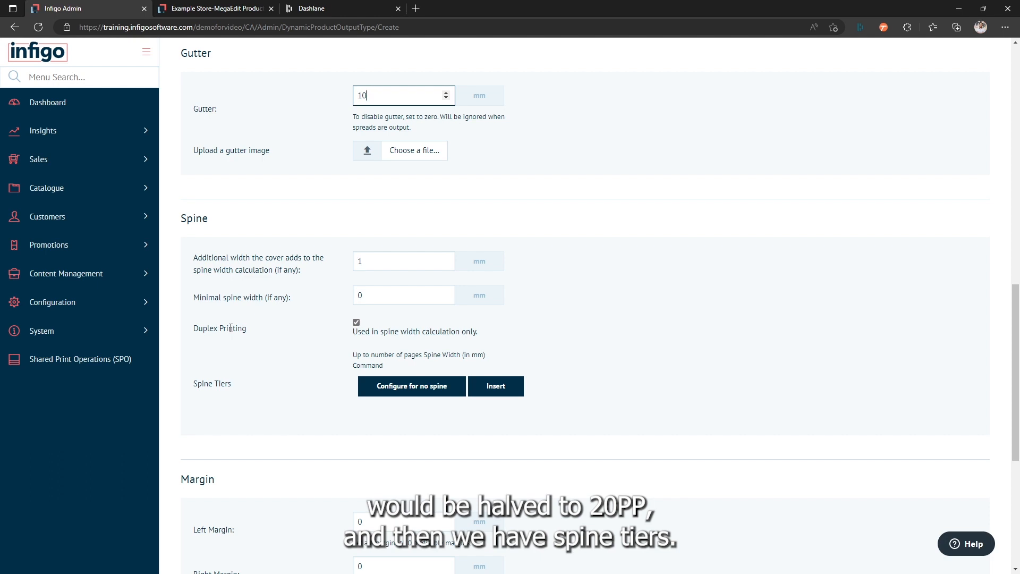
scroll(231, 328, down, 2)
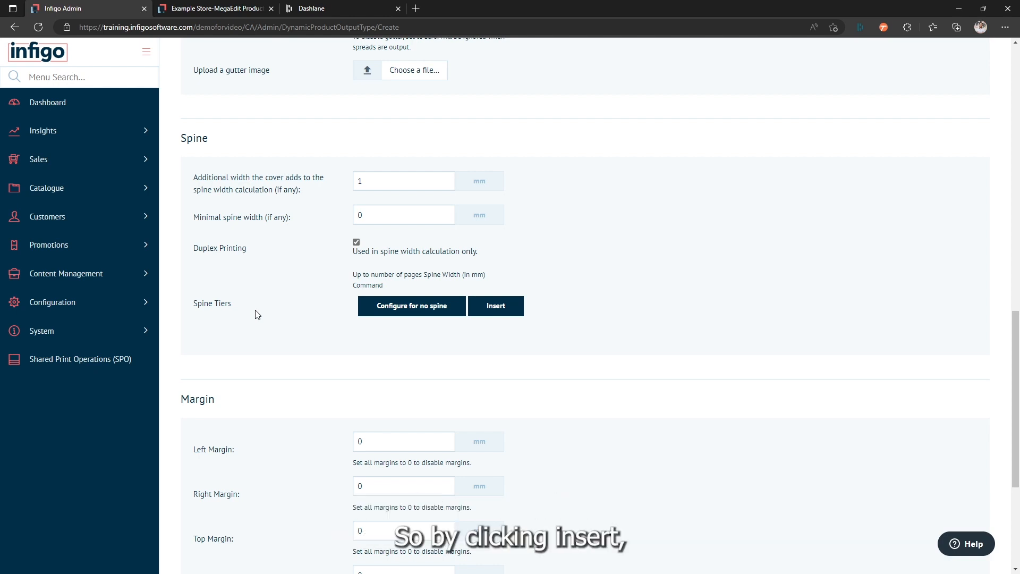
Add a spine tier for up to 20 pages with a width of 10 mm.
click(491, 311)
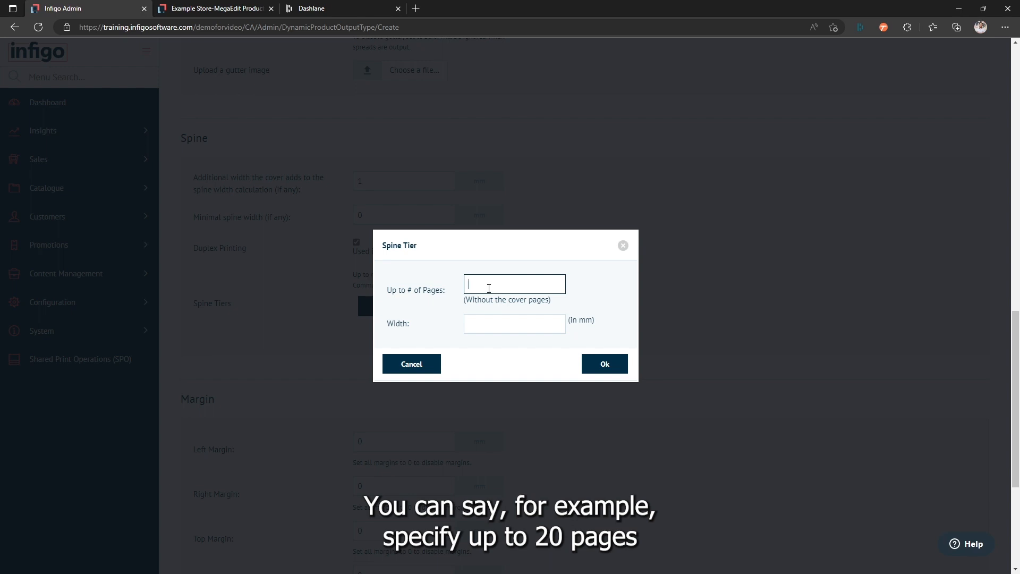
text(20)
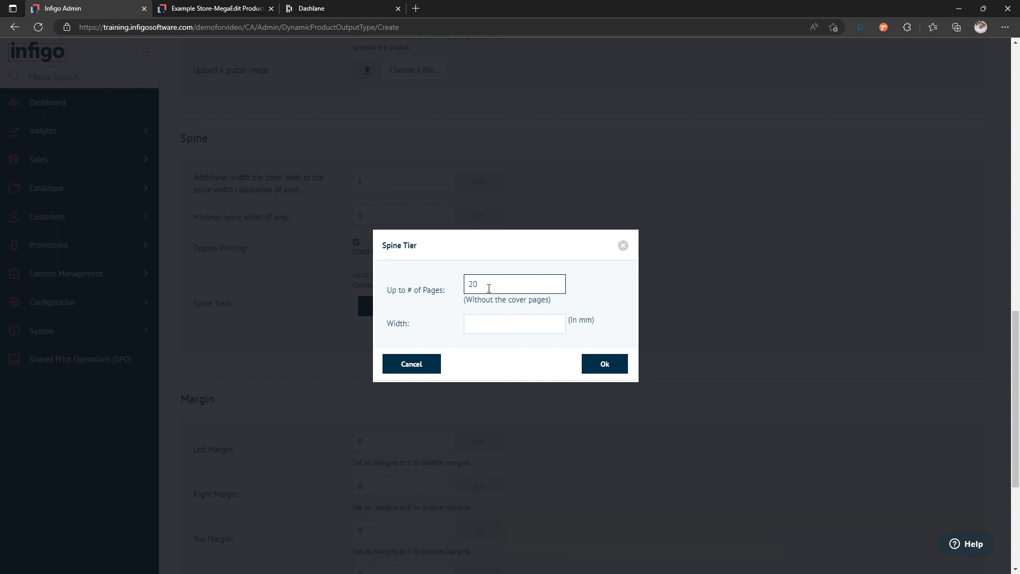
click(474, 326)
text(10)
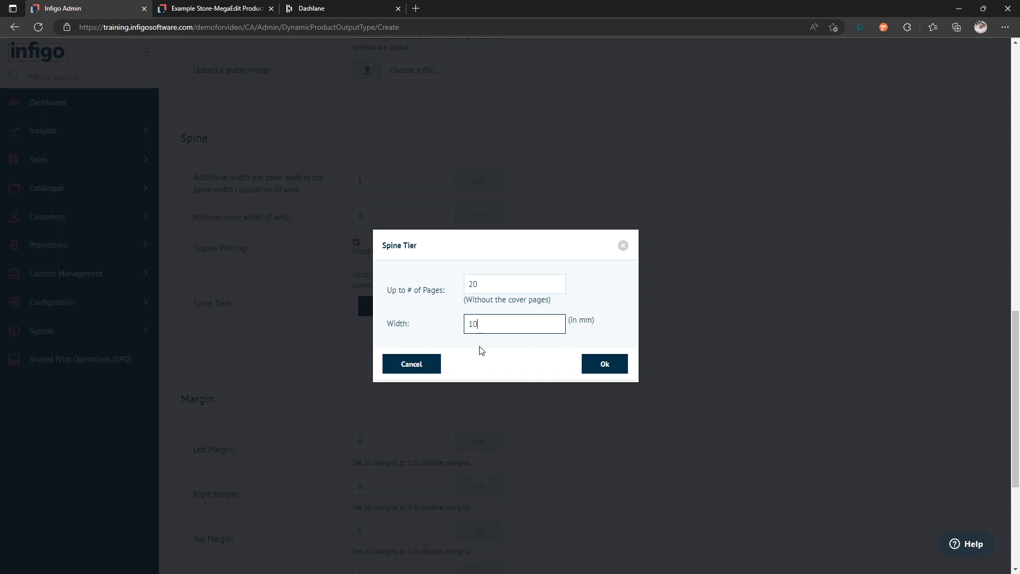
click(604, 365)
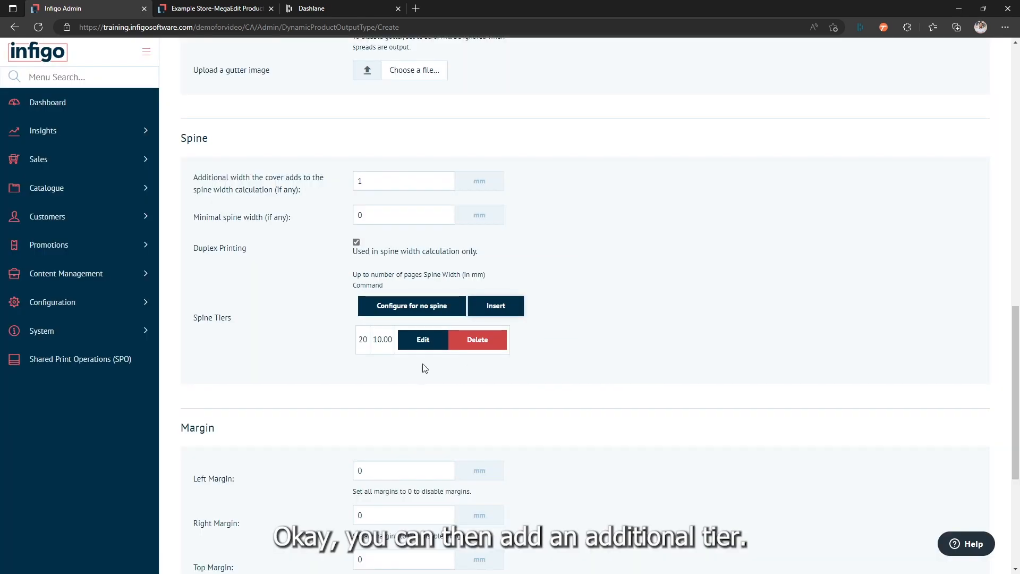
Add a second spine tier for up to 32 pages with a width of 20 mm.
click(493, 315)
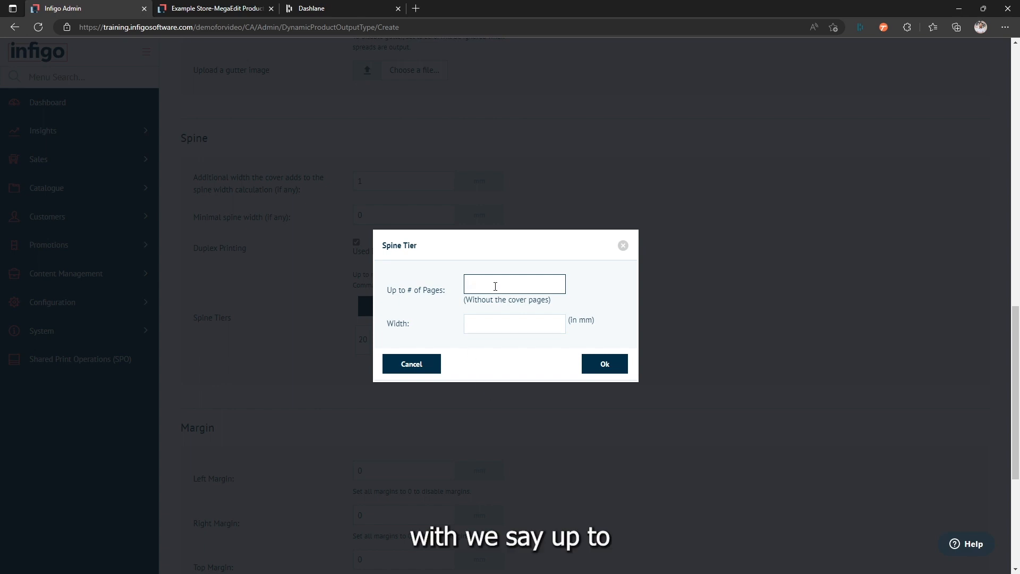
text(32)
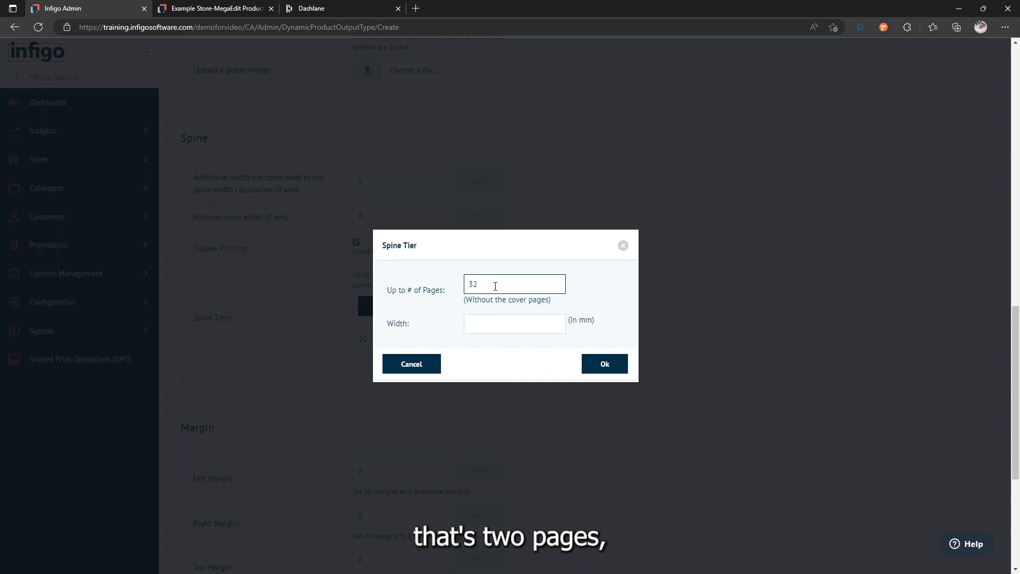
click(486, 322)
text(20)
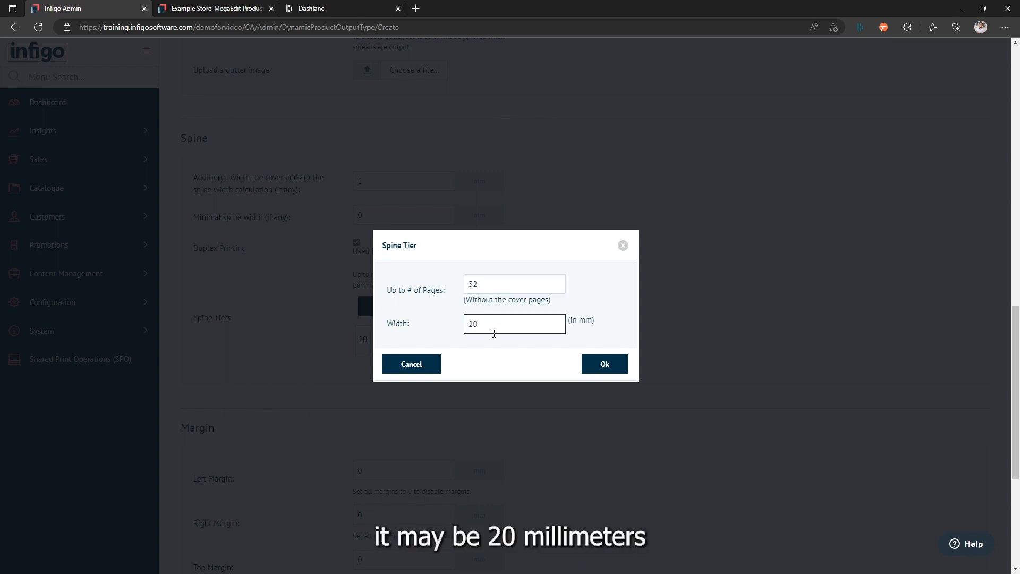
click(599, 361)
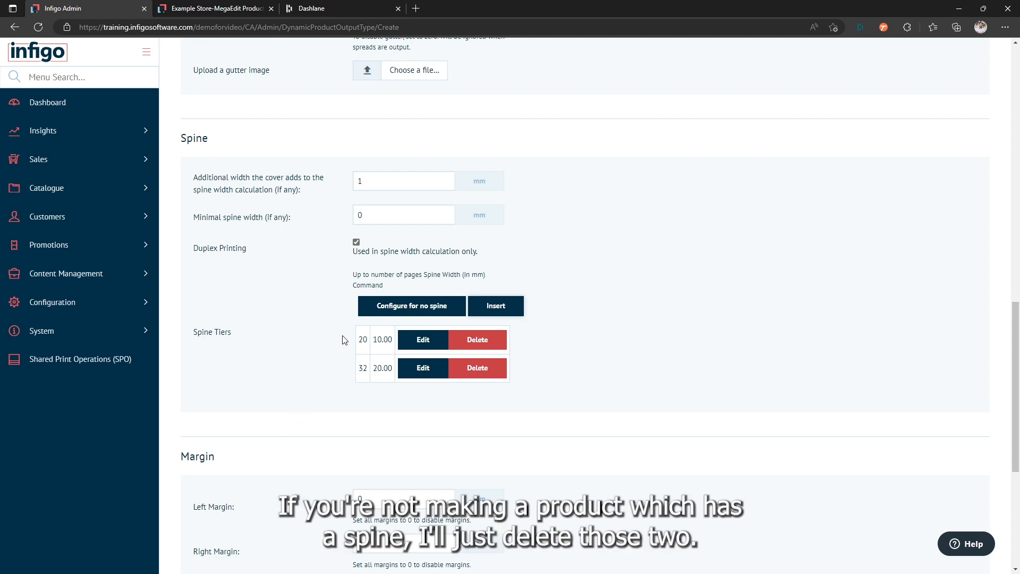
Delete both spine tiers and configure the output type for no spine.
click(477, 340)
click(474, 340)
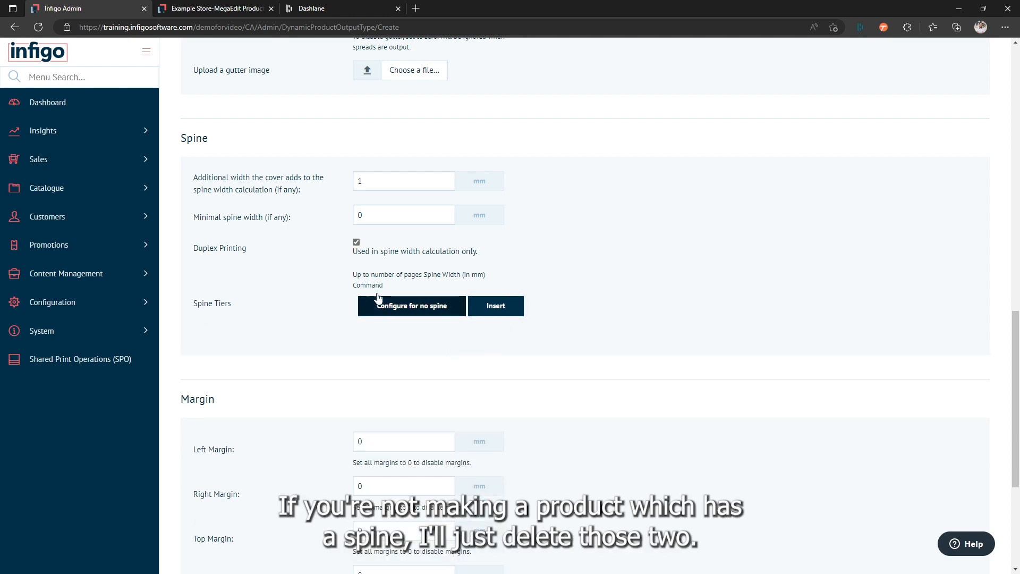
click(409, 312)
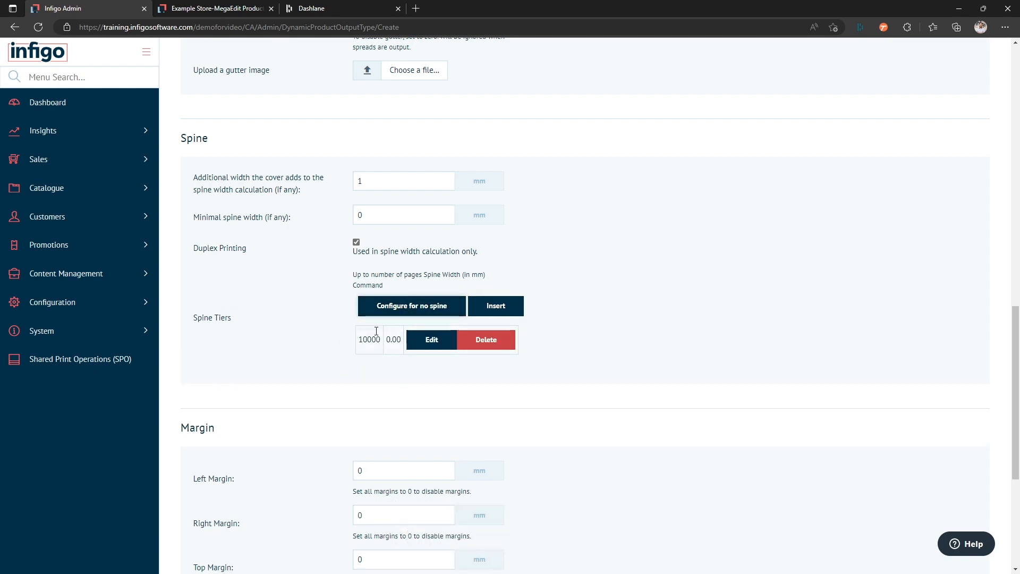
click(434, 340)
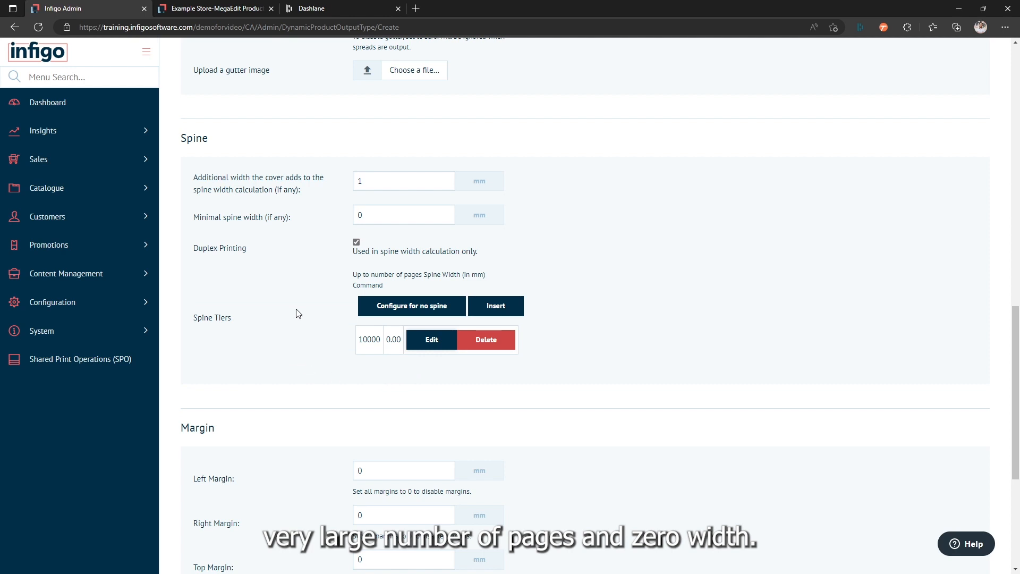
Review the margins and the price and weight factors, and save the output type.
scroll(296, 313, down, 5)
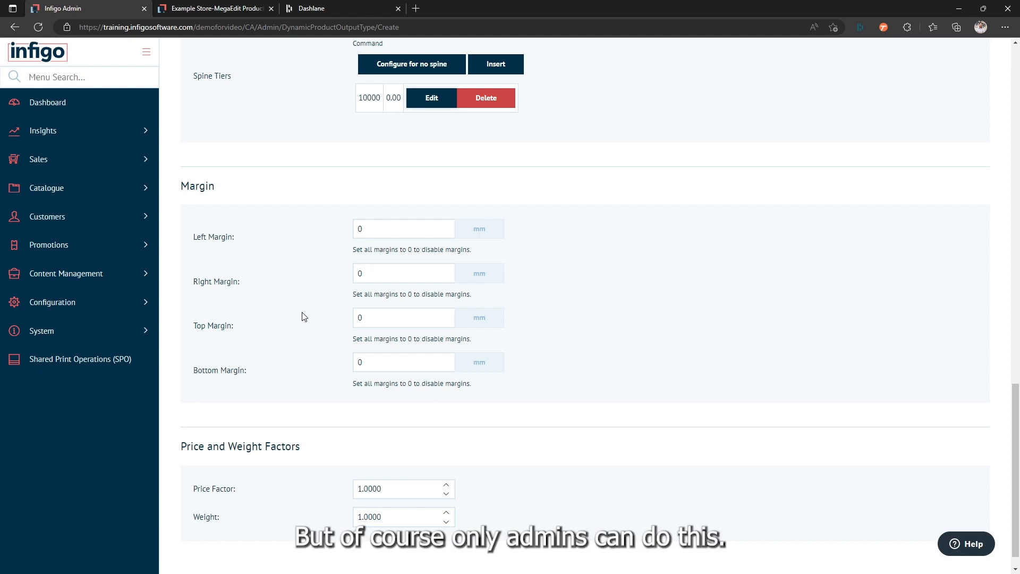
scroll(303, 316, down, 1)
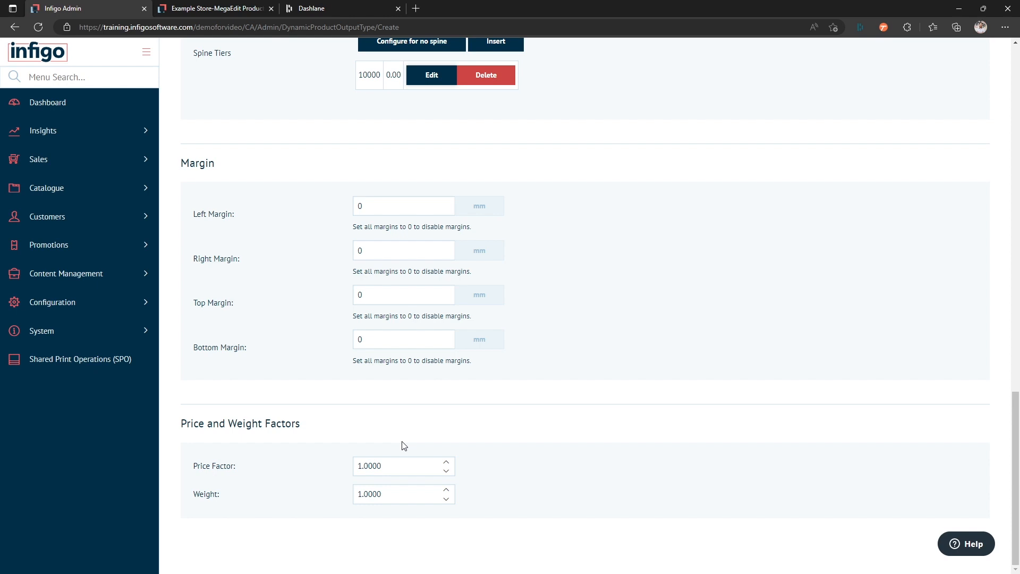
click(383, 494)
scroll(552, 480, up, 20)
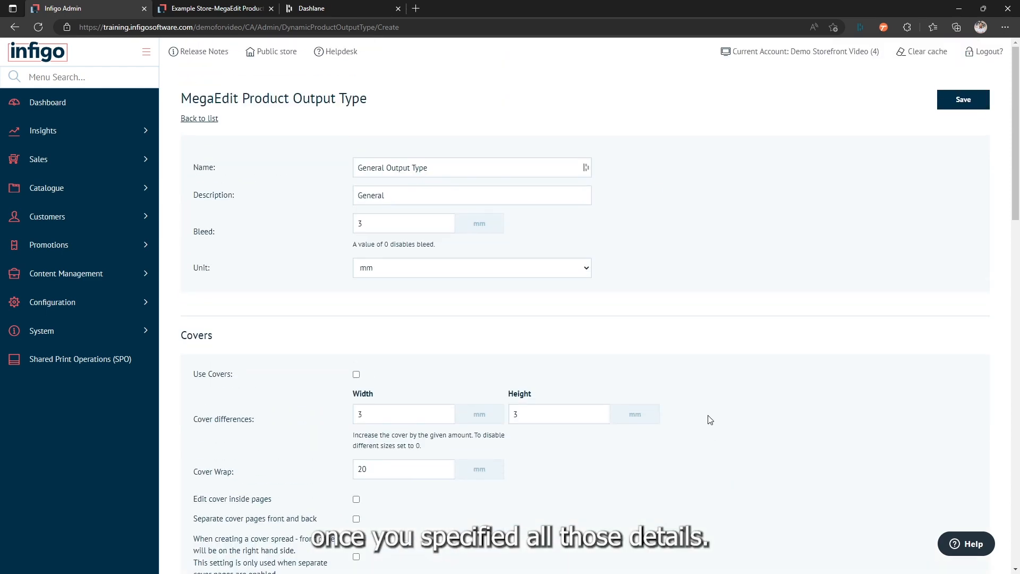
click(960, 107)
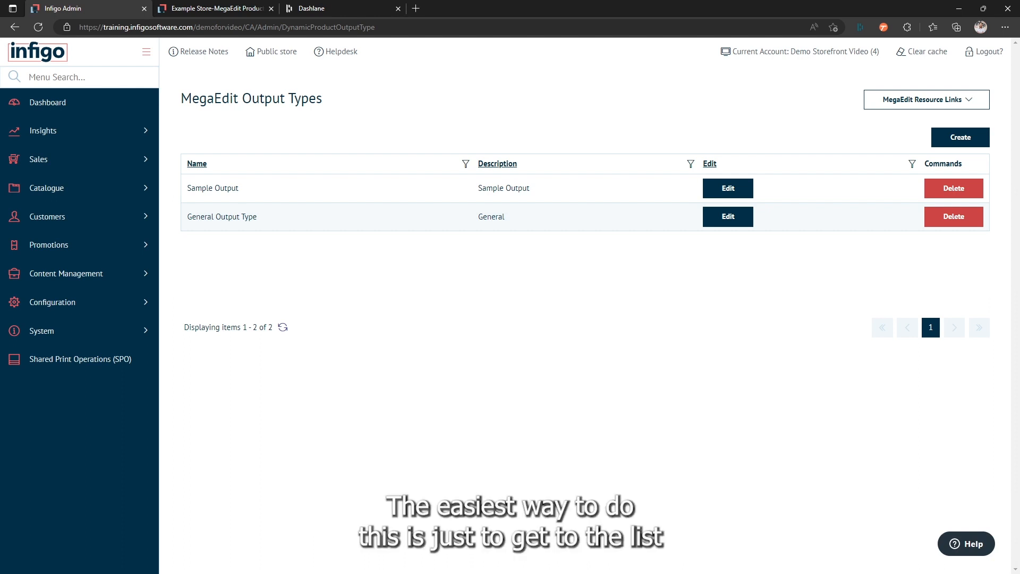
Open MegaEdit Product Example ME_001 for editing from the MegaEdit products list and review its assigned stocks.
click(900, 98)
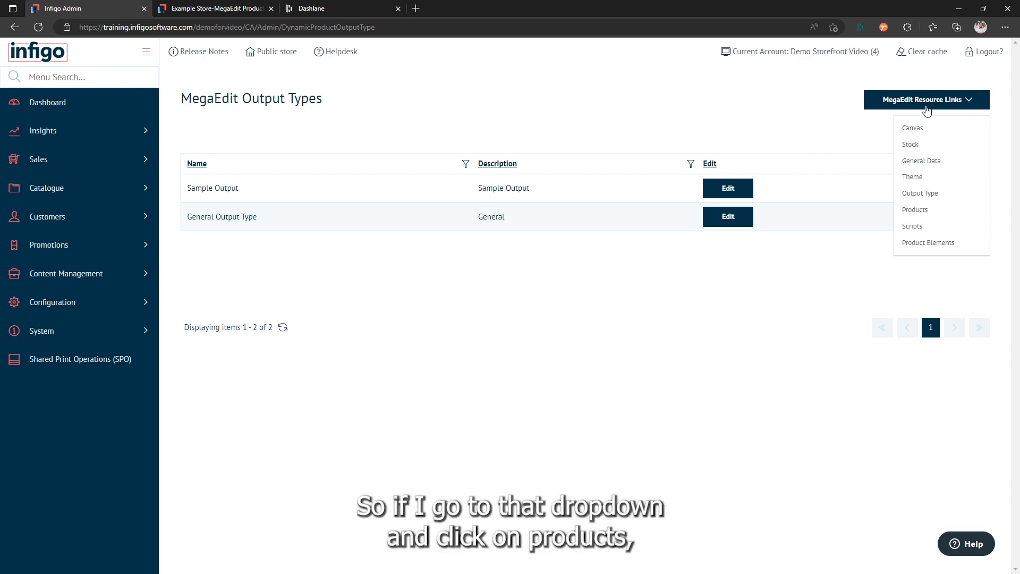
click(921, 213)
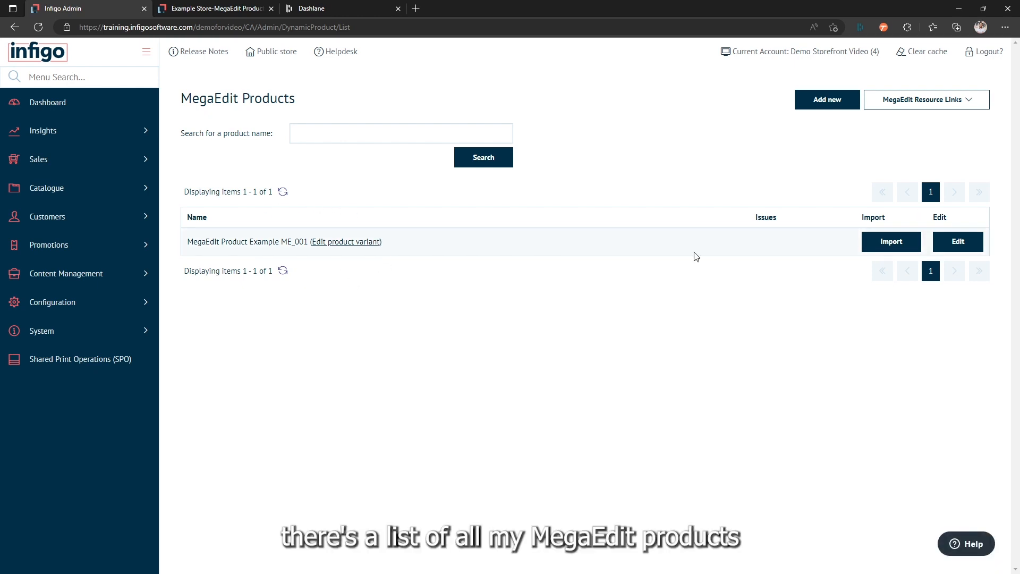
click(957, 242)
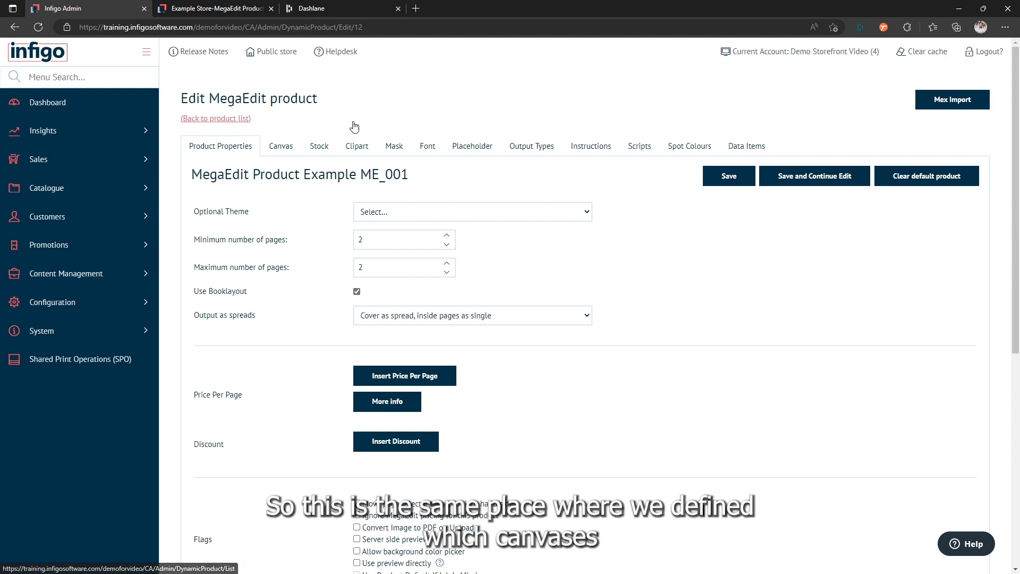
click(318, 147)
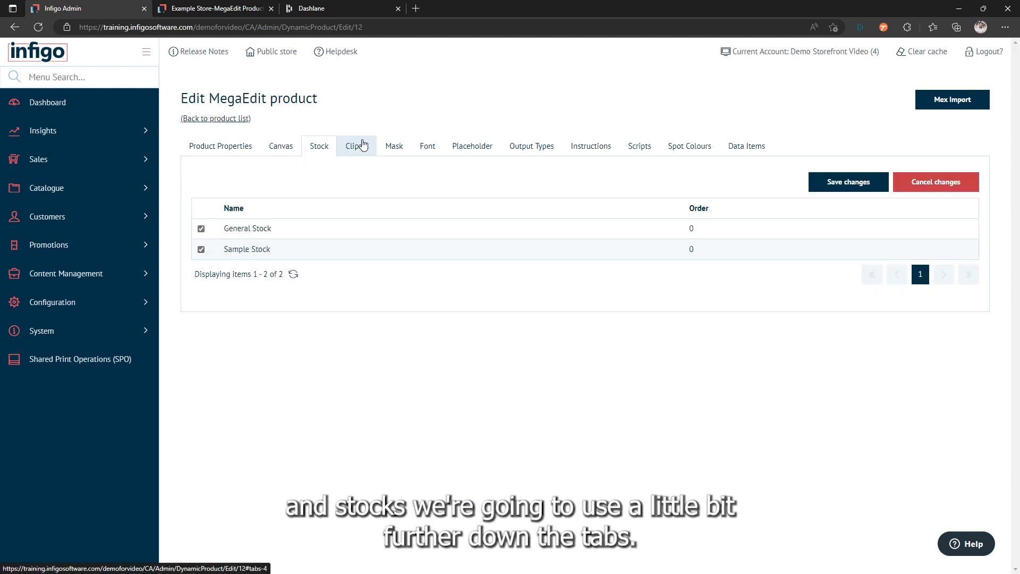
Save the product with General Output Type in place of Sample Output, and save it again with Sample Output re-enabled as well.
click(534, 152)
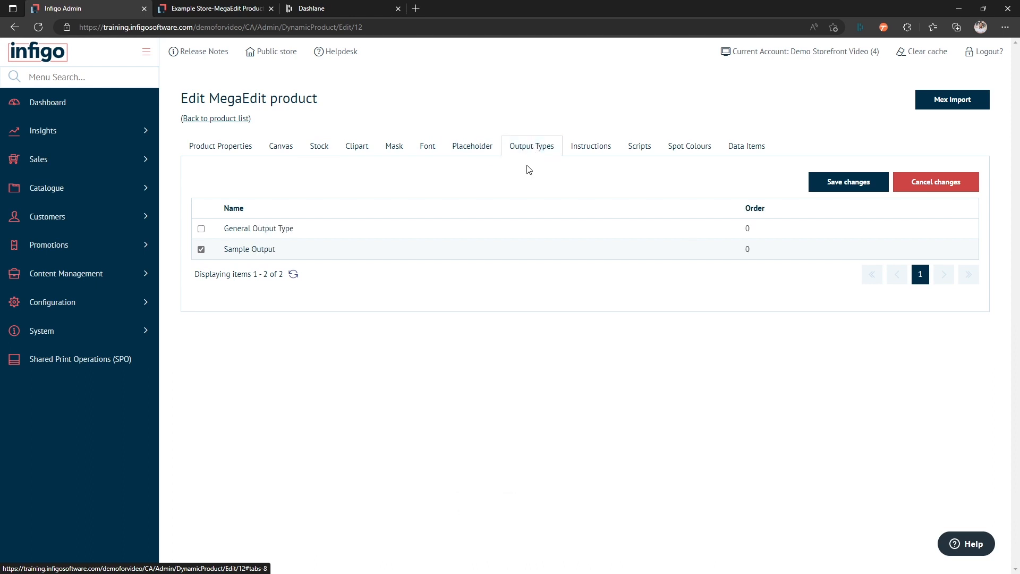
click(201, 249)
click(201, 229)
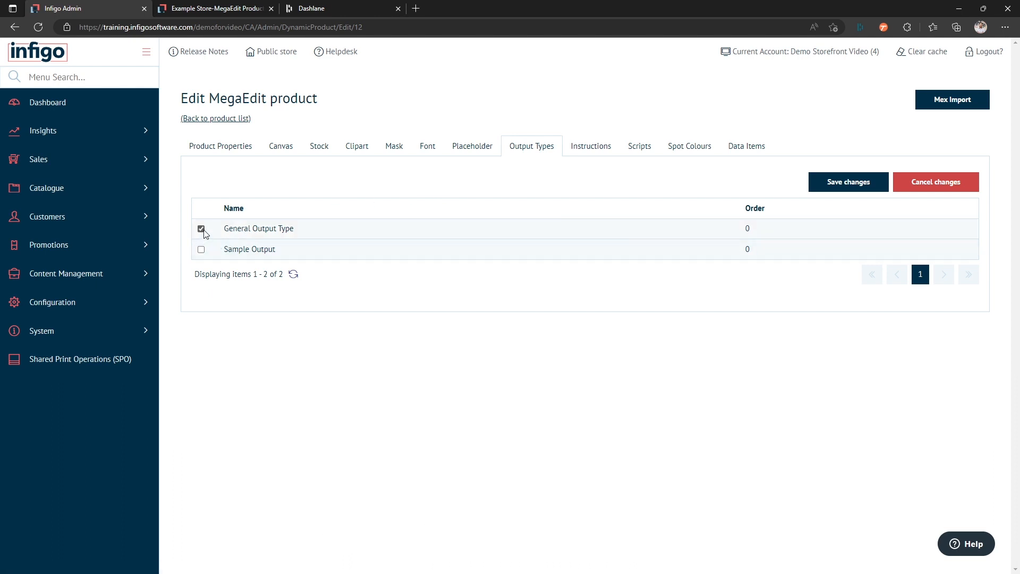
click(848, 187)
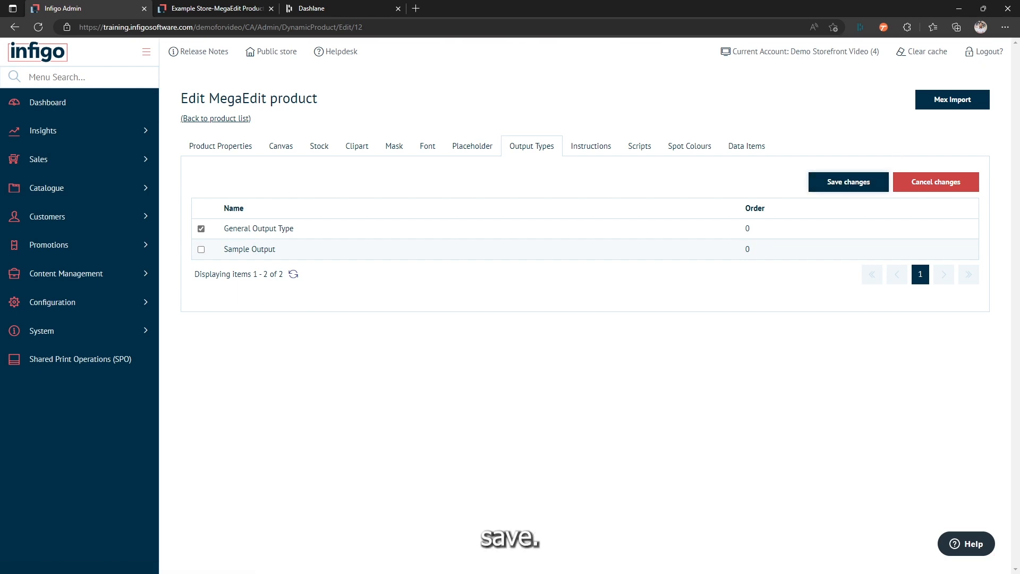
click(200, 249)
click(857, 188)
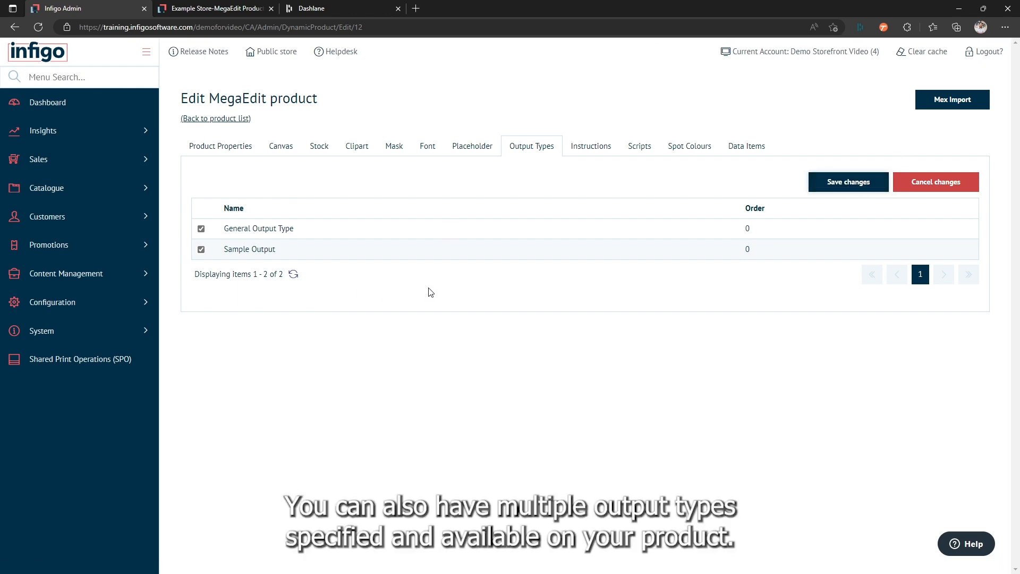
Refresh the product's storefront page and examine the output type choices, keeping General Output Type selected.
click(236, 10)
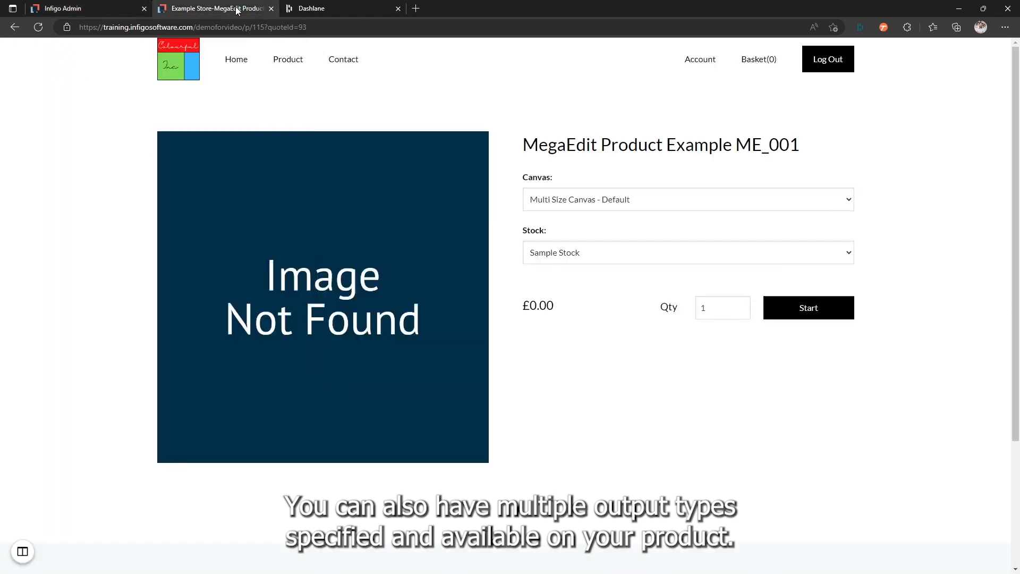
click(43, 28)
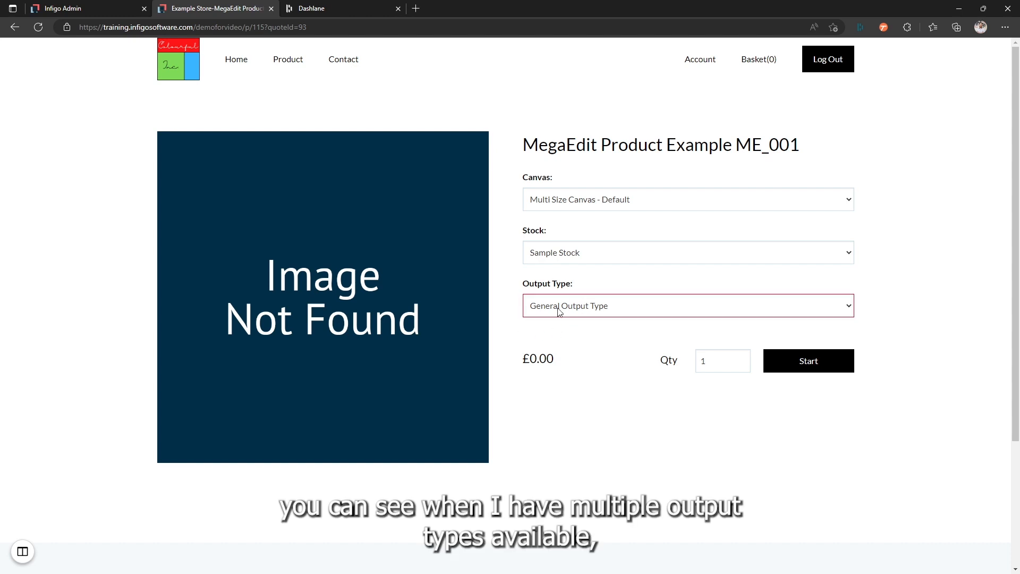
click(556, 306)
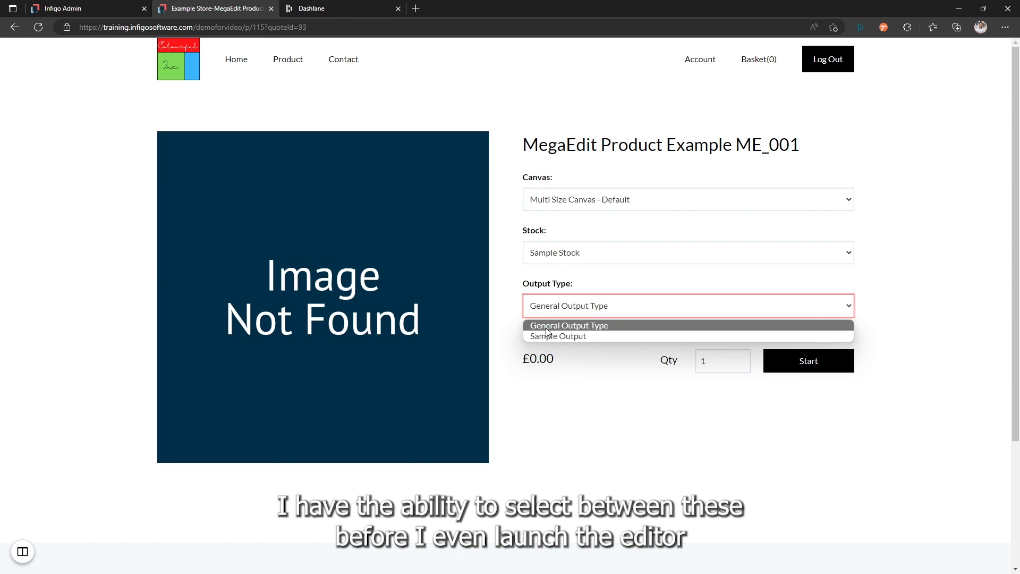
click(555, 409)
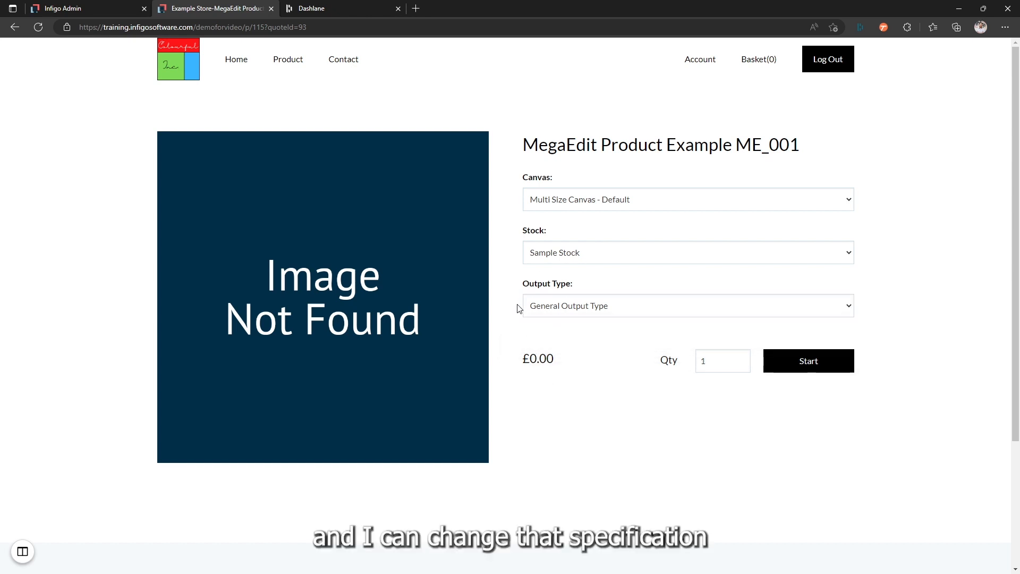